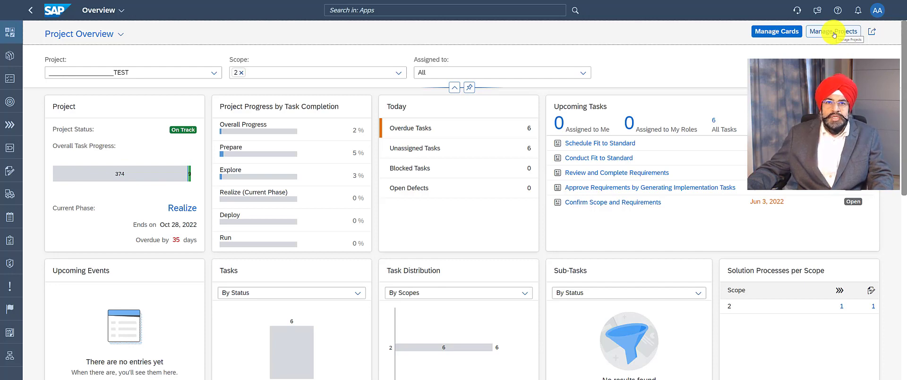
Start a new project in full-screen view from project management and name it Demo Project SAP Cloud ALM
{"action": "left_click", "coordinate": [834, 33]}
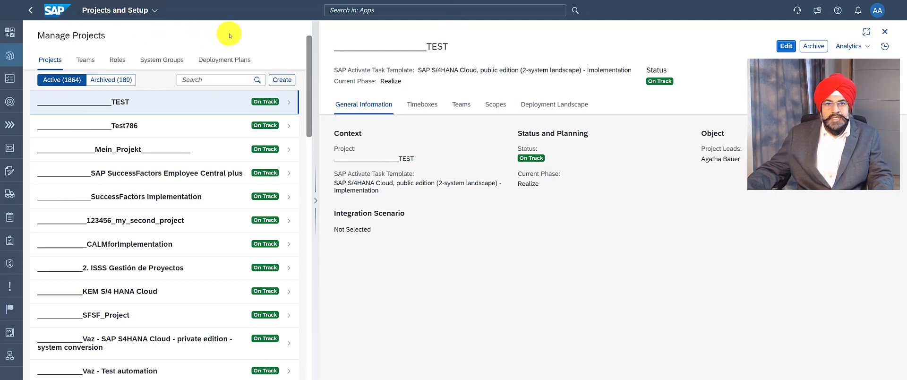
{"action": "left_click", "coordinate": [282, 81]}
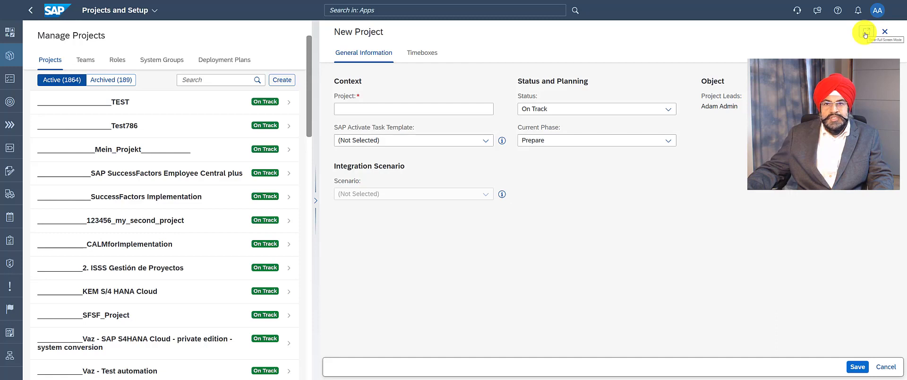
{"action": "left_click", "coordinate": [865, 33]}
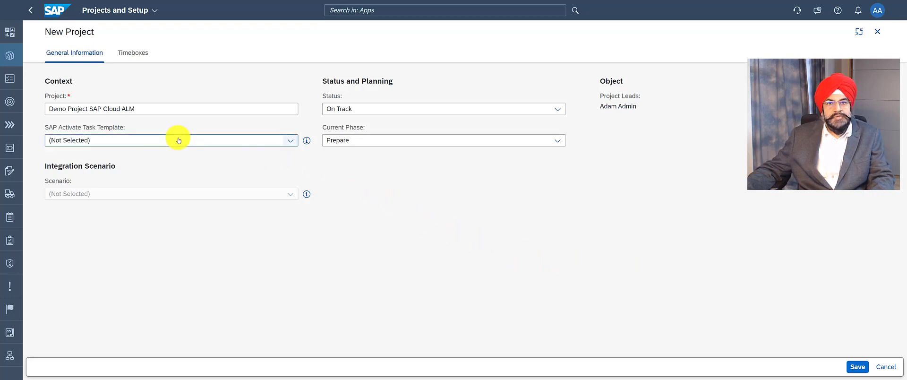
Review the SAP Activate task template descriptions and assign SAP S/4HANA Cloud, public edition (3-system landscape) - Implementation to the project
{"action": "left_click", "coordinate": [289, 142]}
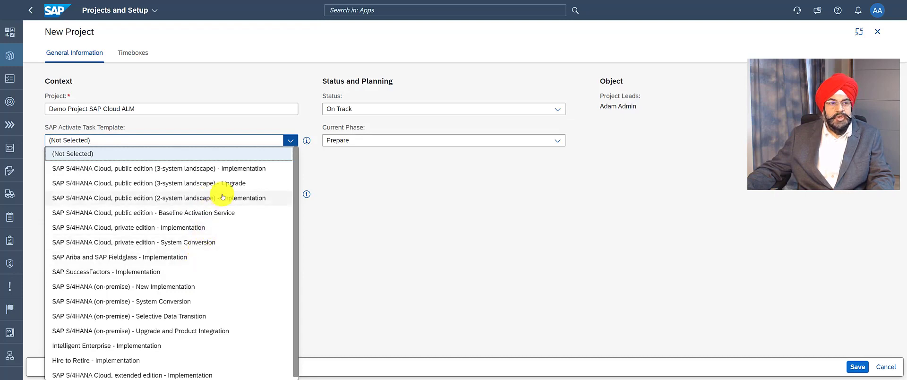
{"action": "left_click", "coordinate": [307, 141]}
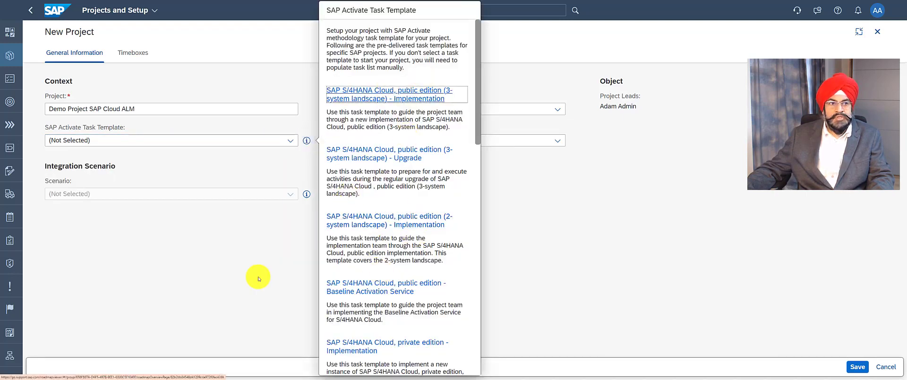
{"action": "left_click", "coordinate": [252, 214]}
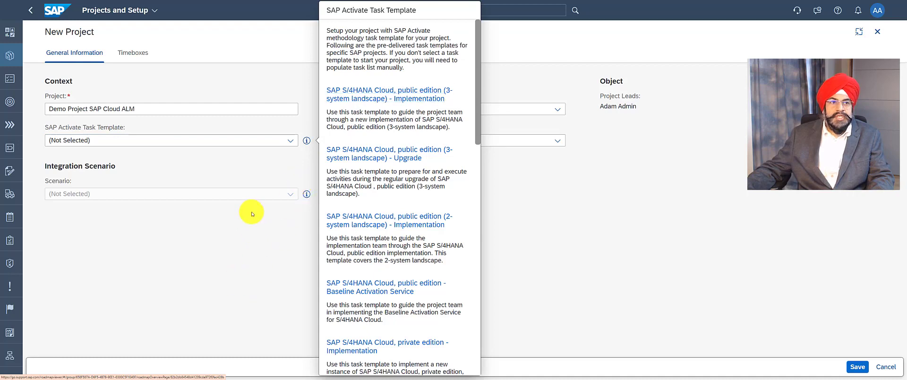
{"action": "left_click", "coordinate": [290, 140]}
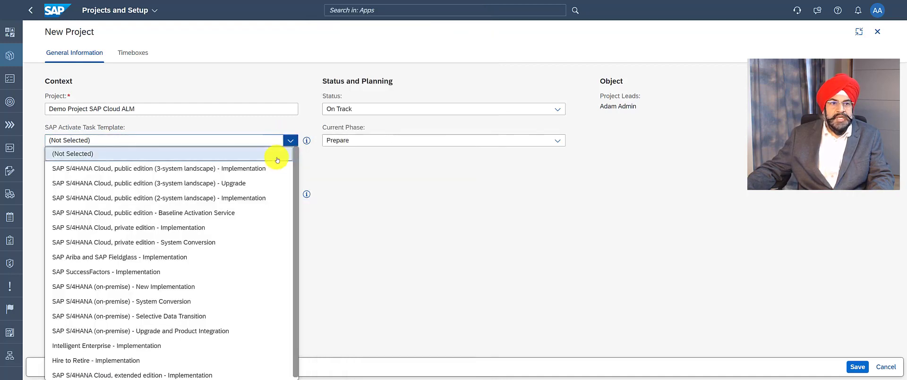
{"action": "left_click", "coordinate": [194, 170]}
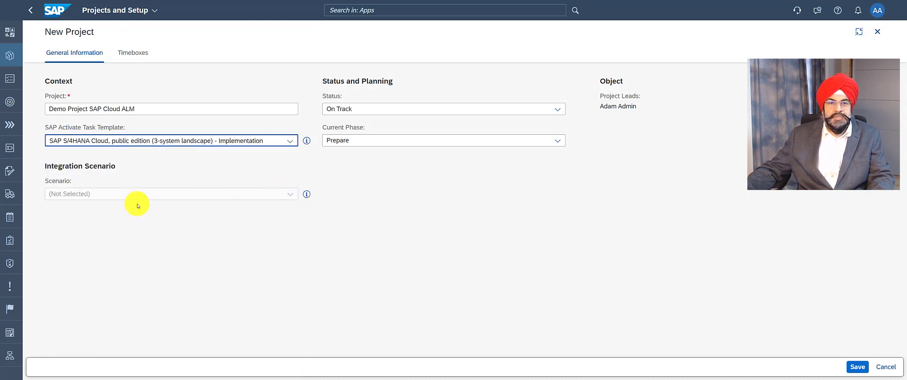
Schedule the Prepare to Deploy phases from Jan 1 to May 31, 2023, add a Hypercare phase for Jun 1–15, 2023, and save
{"action": "left_click", "coordinate": [134, 53]}
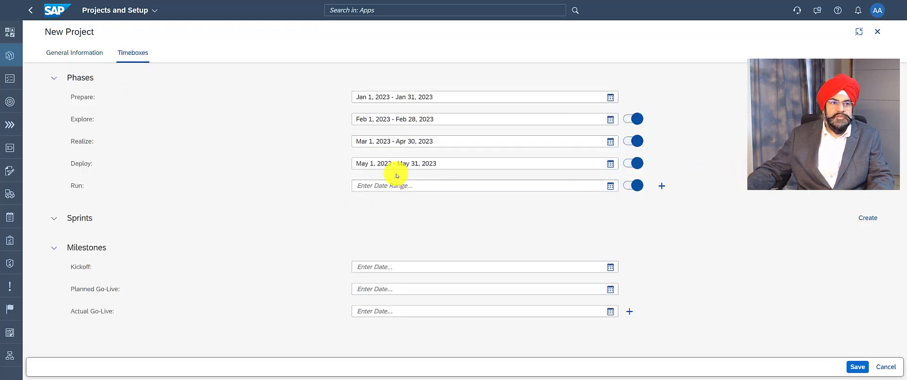
{"action": "left_click", "coordinate": [371, 187]}
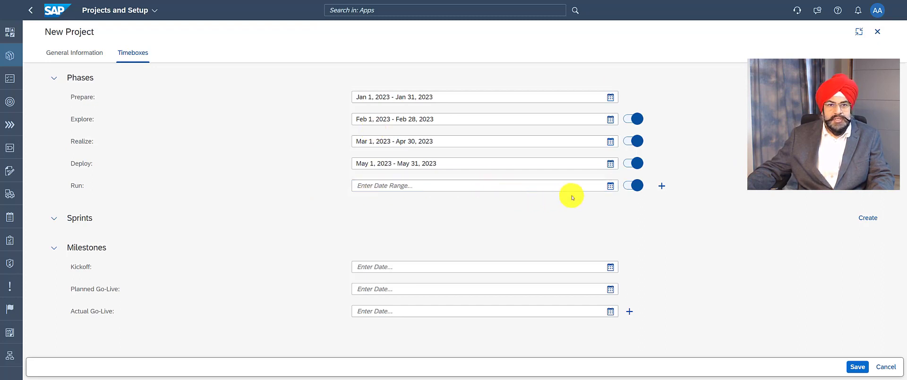
{"action": "left_click", "coordinate": [661, 187]}
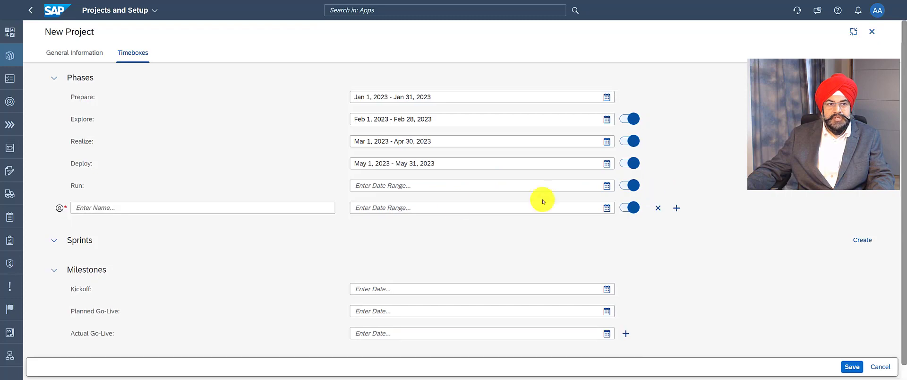
{"action": "left_click", "coordinate": [221, 207]}
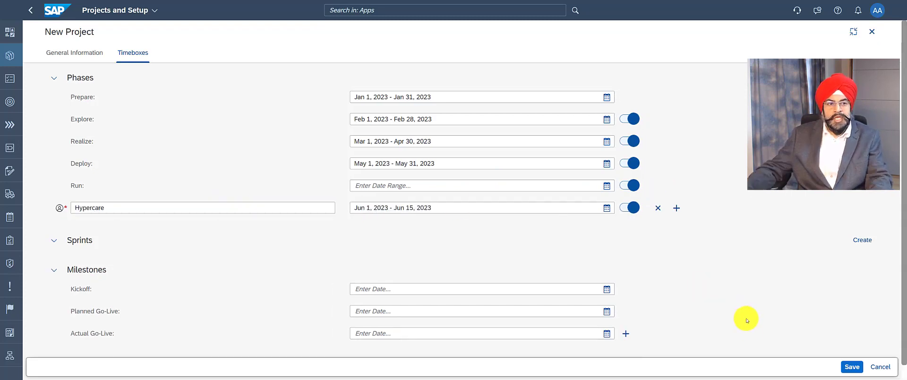
{"action": "left_click", "coordinate": [852, 367]}
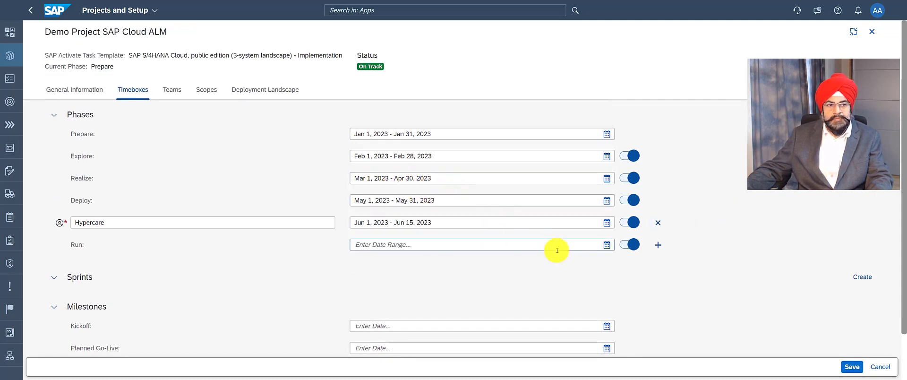
Add sprints DPCLM_Sprint1 (Mar 6–17, 2023) and DPCLM_Sprint2 (Mar 20–31, 2023), save the project and exit full-screen view
{"action": "left_click", "coordinate": [860, 277]}
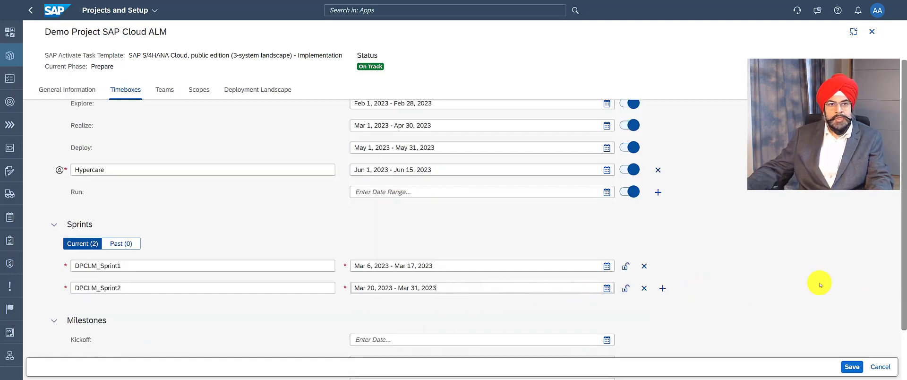
{"action": "left_click", "coordinate": [851, 367]}
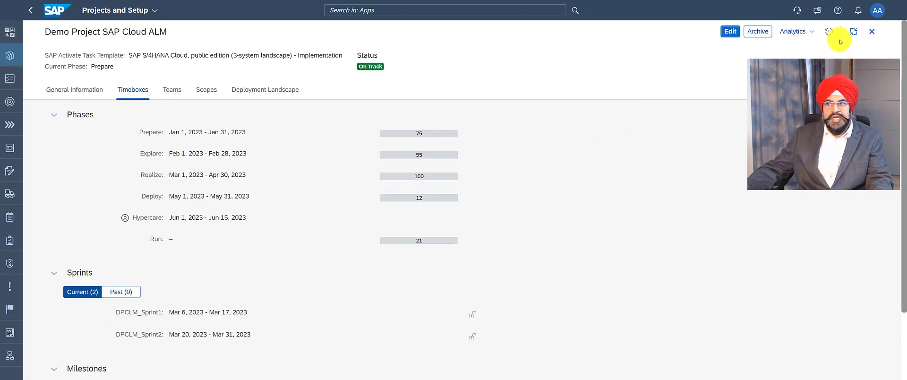
{"action": "left_click", "coordinate": [853, 31]}
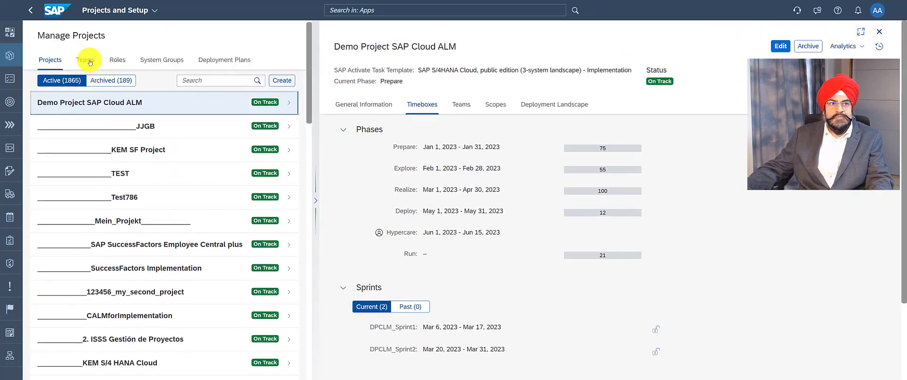
Examine the PMO Team of the demo project and the roles available for user assignment
{"action": "left_click", "coordinate": [90, 62]}
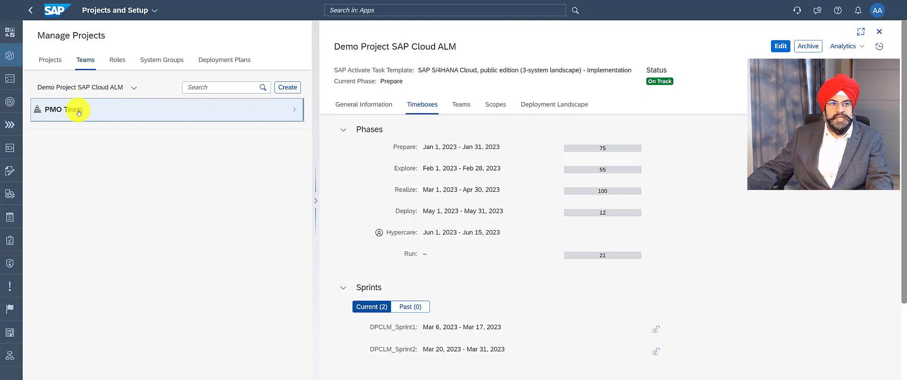
{"action": "left_click", "coordinate": [95, 110]}
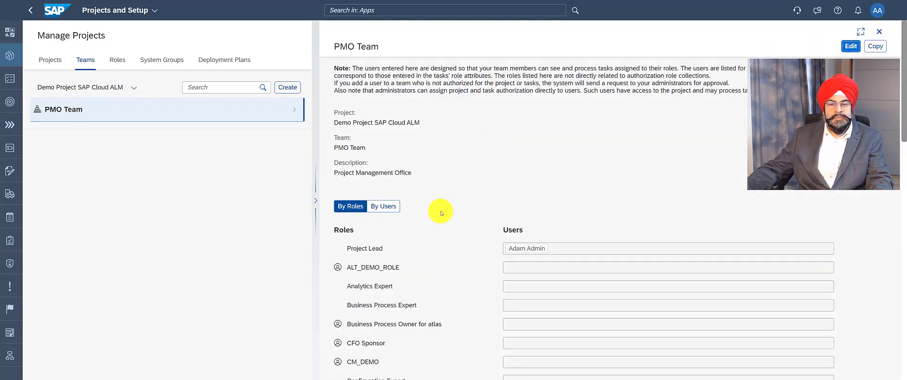
{"action": "scroll", "coordinate": [441, 213], "scroll_direction": "down", "scroll_amount": 1}
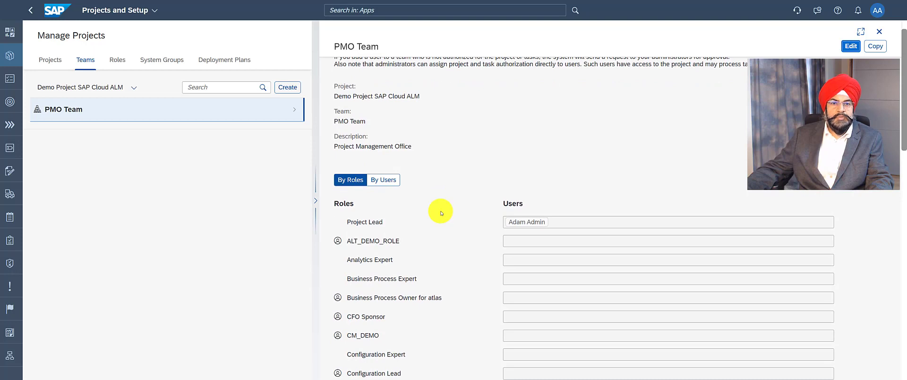
{"action": "scroll", "coordinate": [441, 213], "scroll_direction": "down", "scroll_amount": 6}
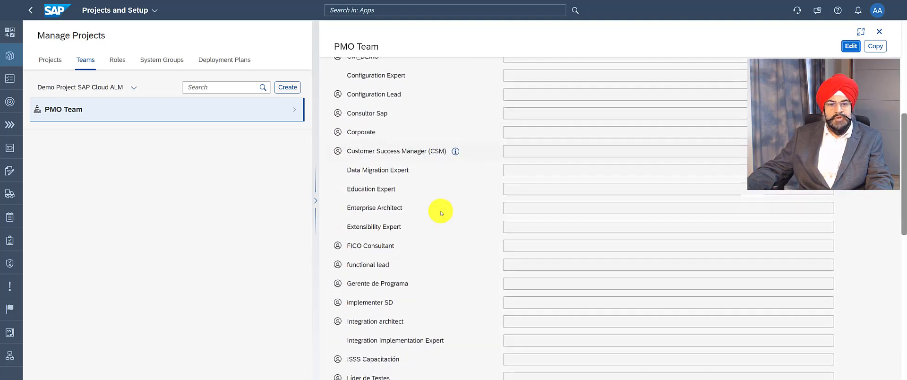
{"action": "scroll", "coordinate": [442, 213], "scroll_direction": "down", "scroll_amount": 5}
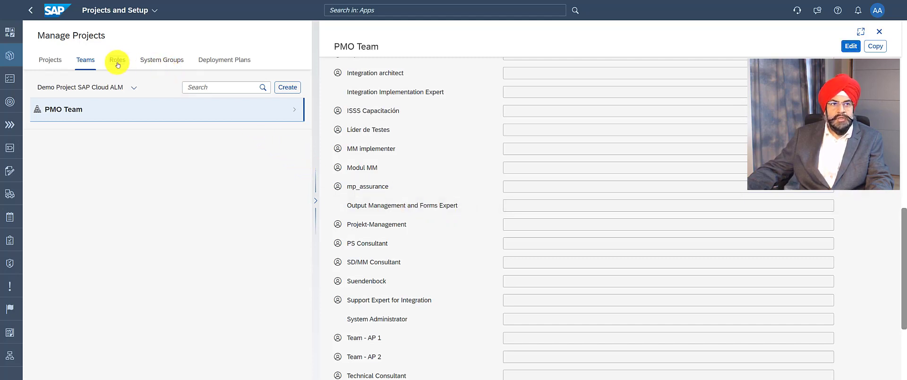
Create a custom project role named Scrum Master and save it
{"action": "left_click", "coordinate": [118, 61]}
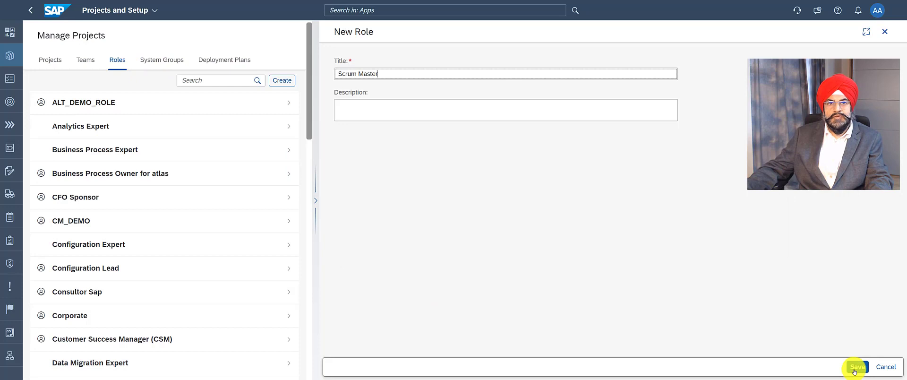
{"action": "left_click", "coordinate": [855, 371]}
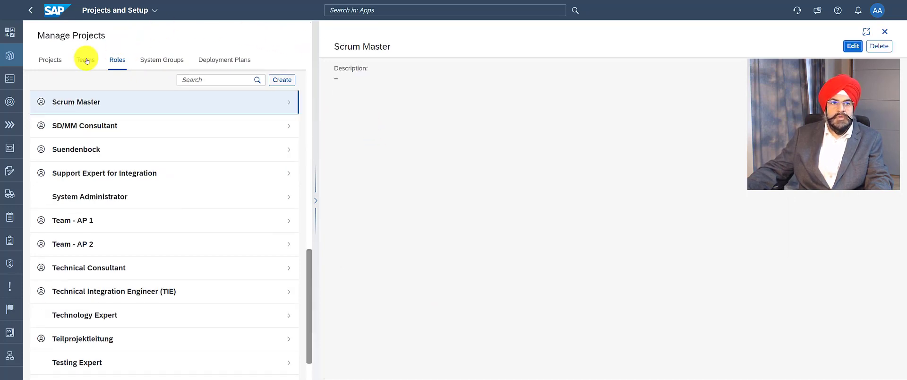
Create a new team named Scrum Team for the demo project and deactivate its ALT_DEMO_ROLE role
{"action": "left_click", "coordinate": [87, 60]}
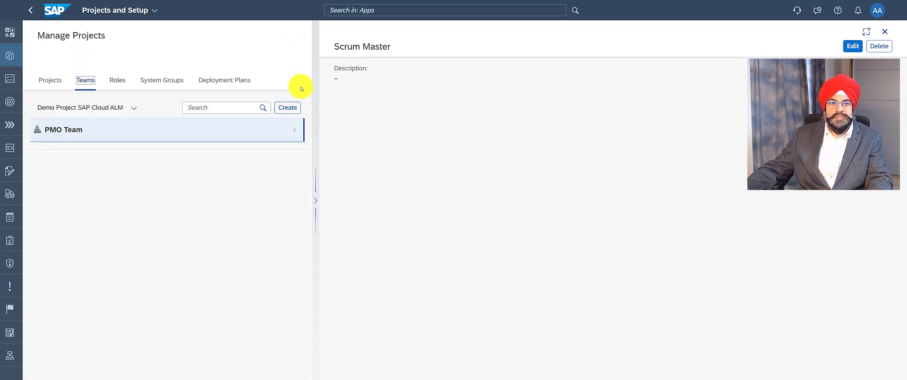
{"action": "left_click", "coordinate": [287, 107]}
{"action": "type", "text": "Scrum Team"}
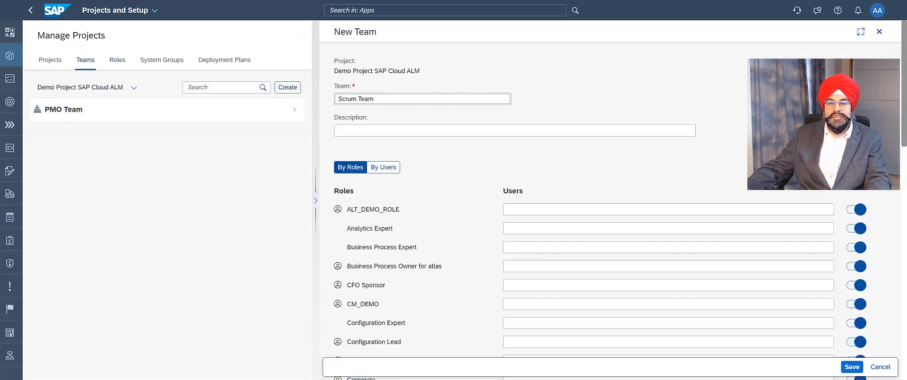
{"action": "left_click", "coordinate": [857, 209]}
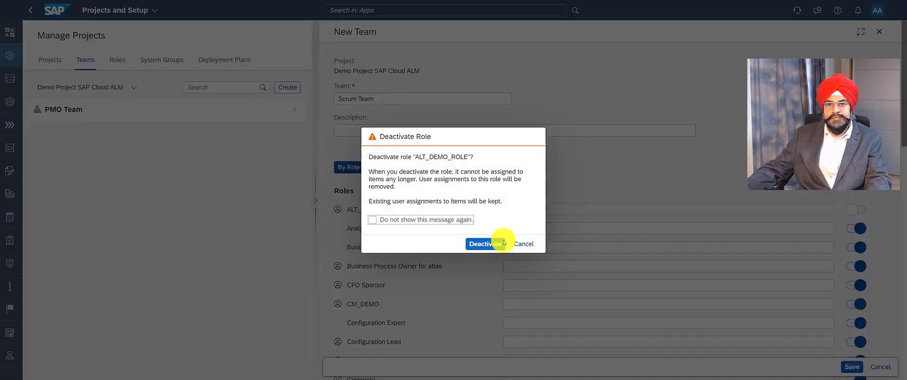
{"action": "left_click", "coordinate": [478, 245]}
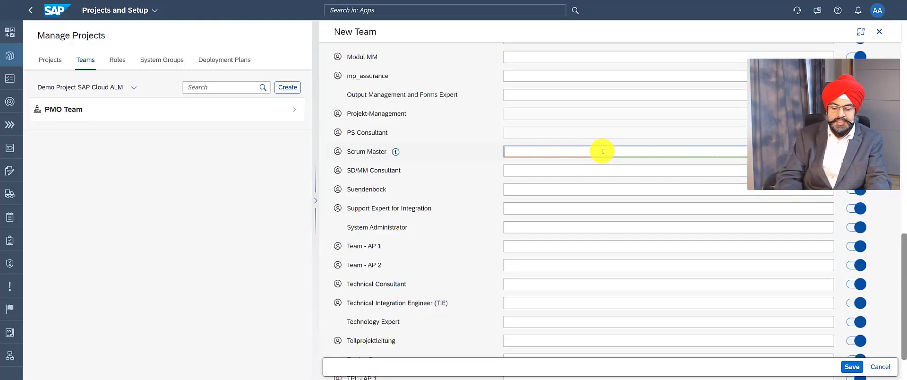
Assign the suggested business user to the Scrum Master role and save the team
{"action": "type", "text": "b"}
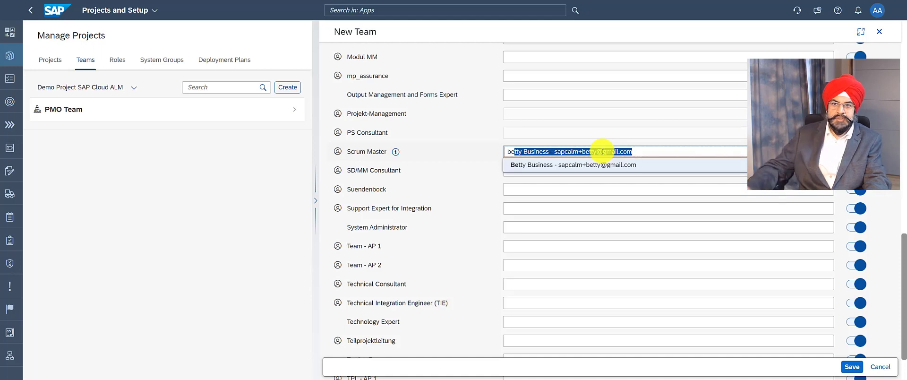
{"action": "type", "text": "e"}
{"action": "left_click", "coordinate": [601, 165]}
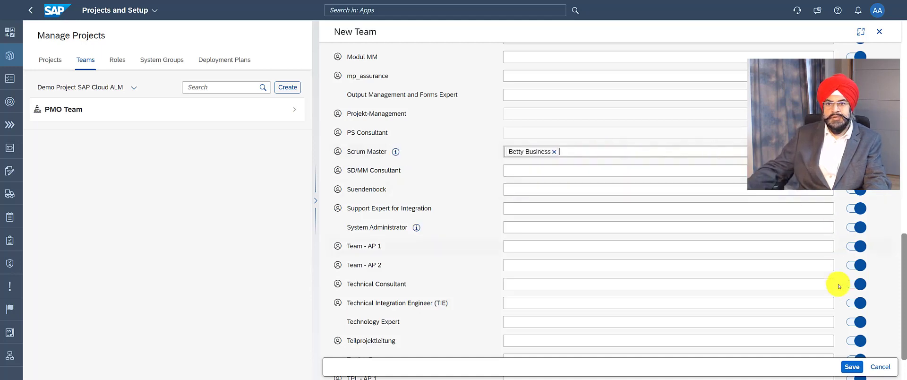
{"action": "left_click", "coordinate": [850, 367]}
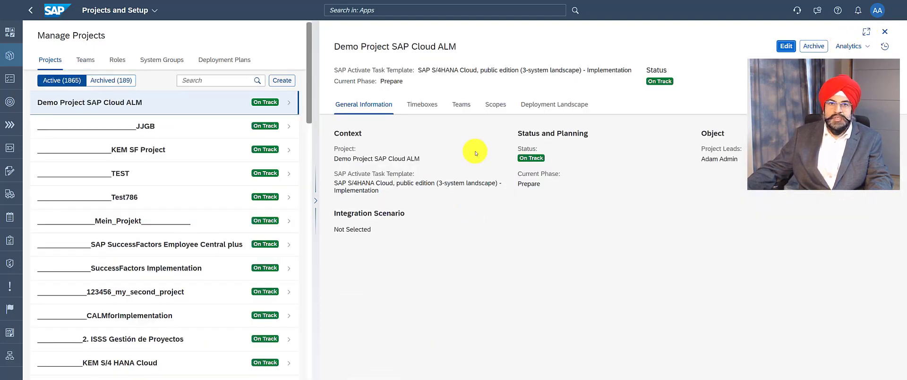
Create a new scope named Plant Berlin for Demo Project SAP Cloud ALM
{"action": "left_click", "coordinate": [494, 106]}
{"action": "double_click", "coordinate": [495, 105]}
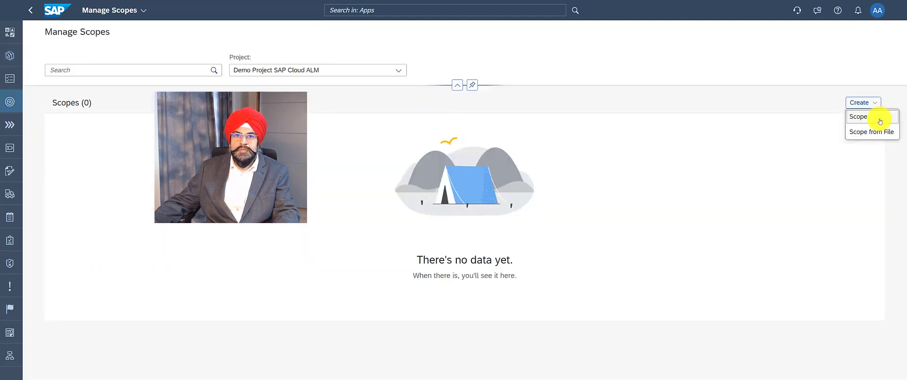
{"action": "left_click", "coordinate": [879, 122]}
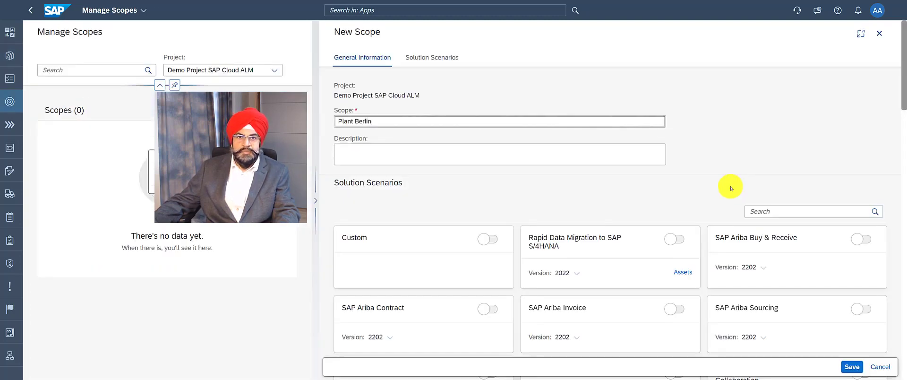
Enable the SAP Best Practices for SAP S/4HANA Cloud solution scenario, version 2208, for the scope and save it
{"action": "scroll", "coordinate": [730, 188], "scroll_direction": "down", "scroll_amount": 1}
{"action": "scroll", "coordinate": [722, 197], "scroll_direction": "down", "scroll_amount": 1}
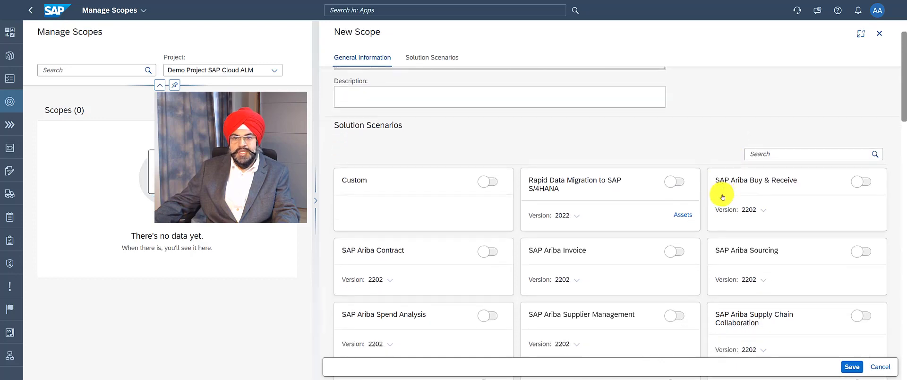
{"action": "scroll", "coordinate": [722, 197], "scroll_direction": "down", "scroll_amount": 2}
{"action": "scroll", "coordinate": [689, 206], "scroll_direction": "down", "scroll_amount": 1}
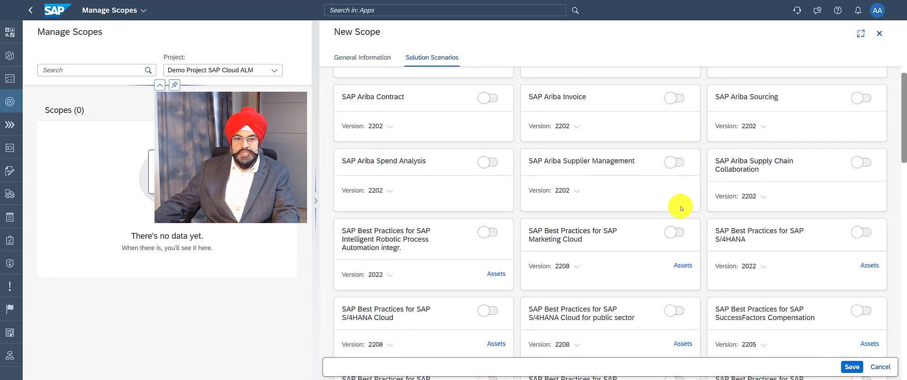
{"action": "left_click", "coordinate": [493, 312]}
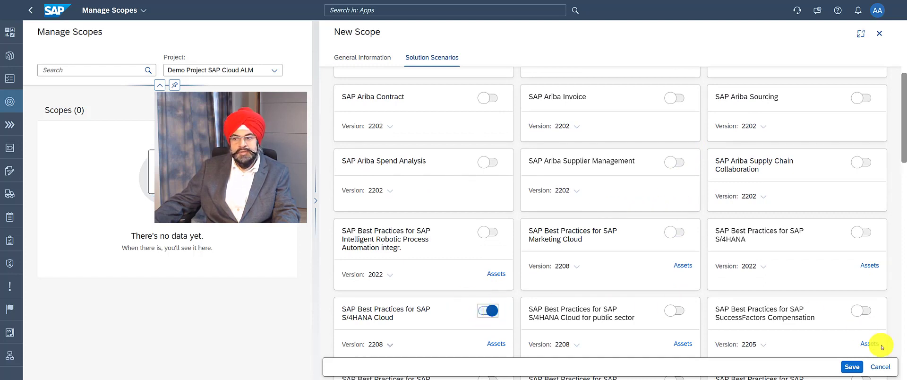
{"action": "left_click", "coordinate": [846, 367]}
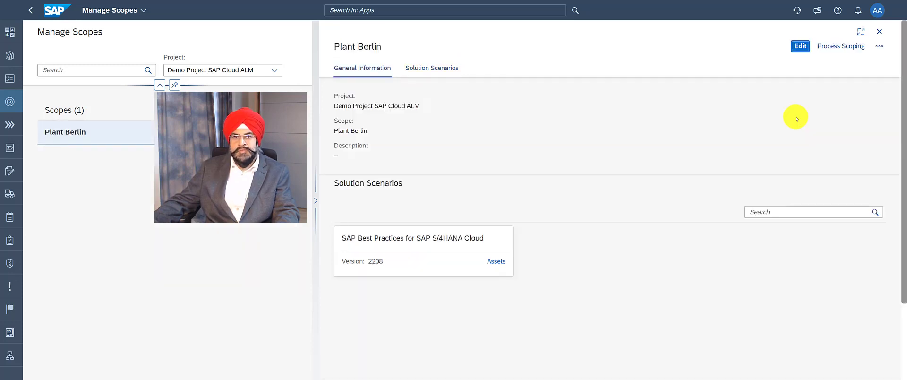
Scope solution processes 53M, 53L and the multi-country Group Ledger IFRS (1GA) process into Plant Berlin, and end scoping
{"action": "left_click", "coordinate": [835, 46]}
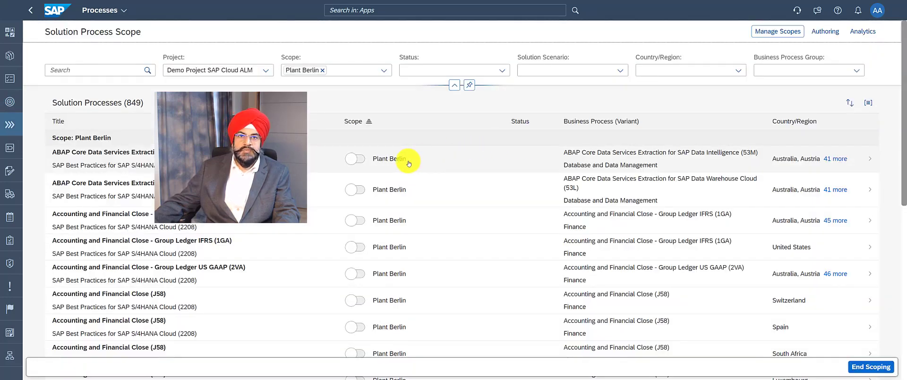
{"action": "left_click", "coordinate": [356, 159]}
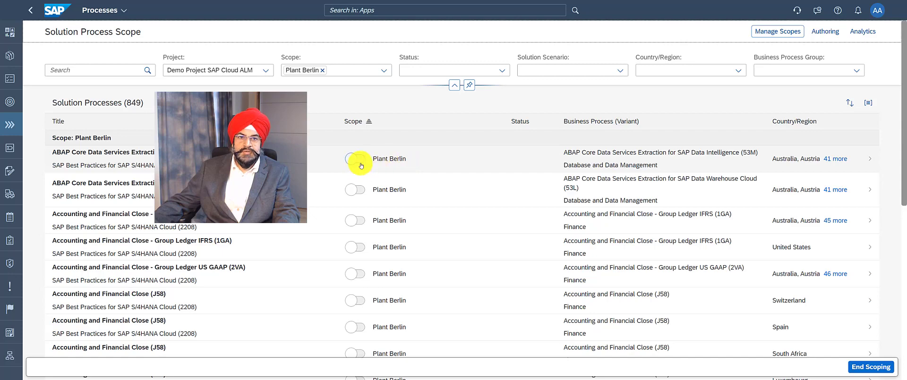
{"action": "left_click", "coordinate": [358, 190]}
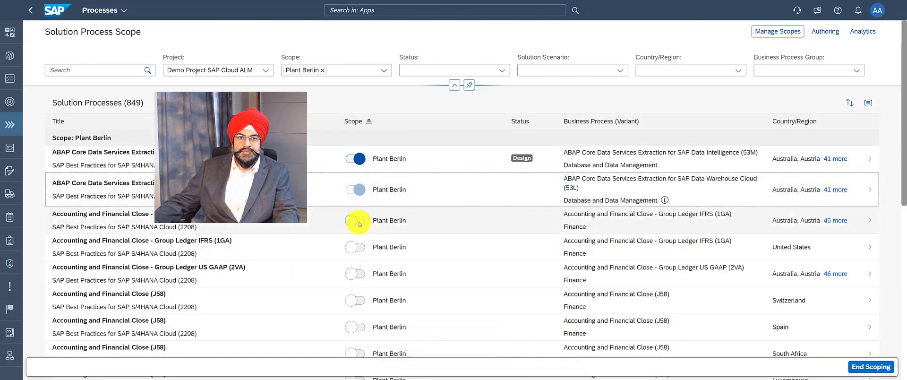
{"action": "left_click", "coordinate": [358, 221]}
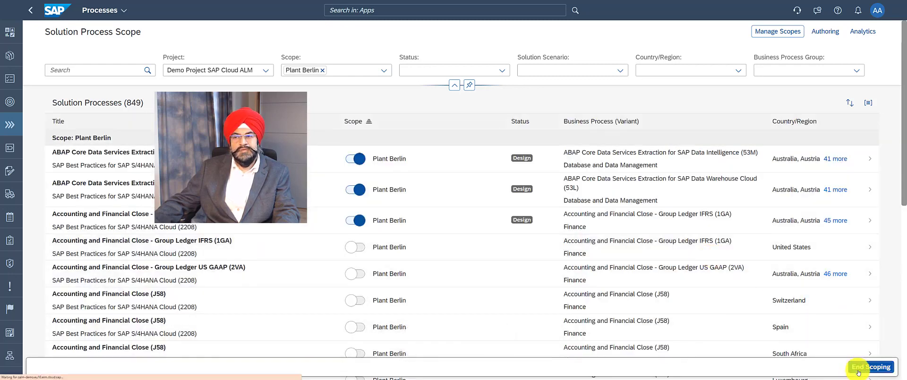
{"action": "left_click", "coordinate": [857, 372]}
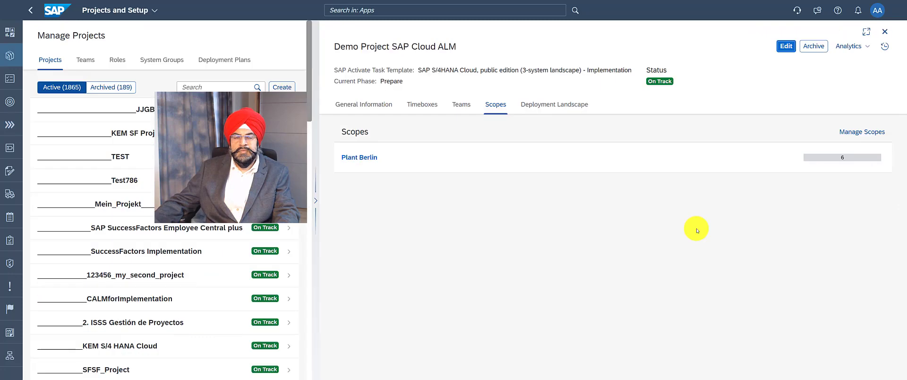